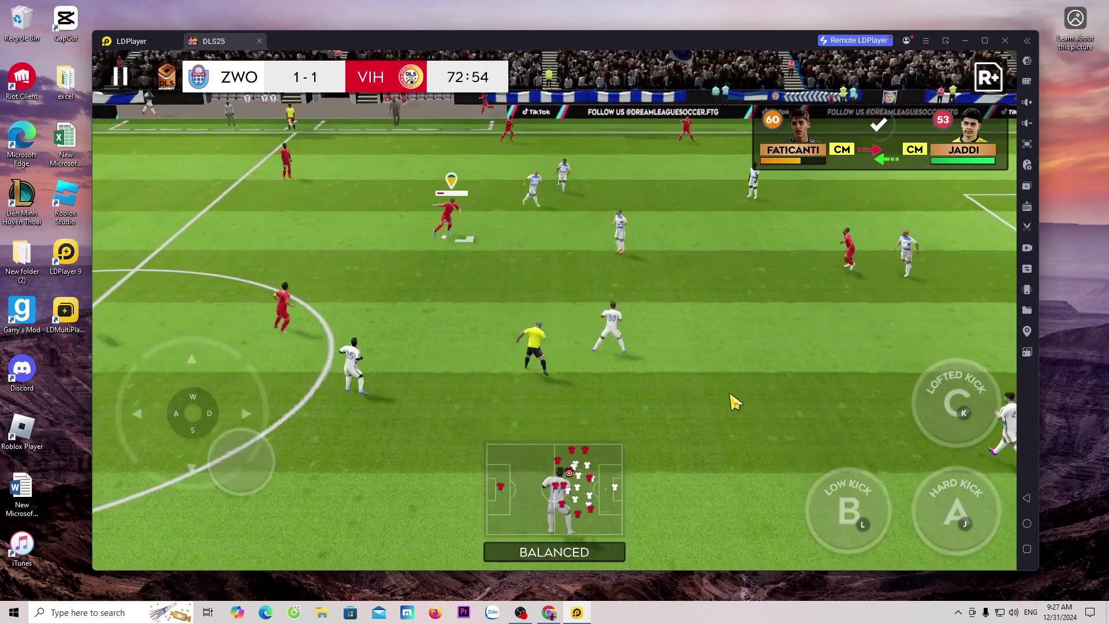
# Dribble the red player right and down with D and S, then play the free kick short with L.
pyautogui.press('d')
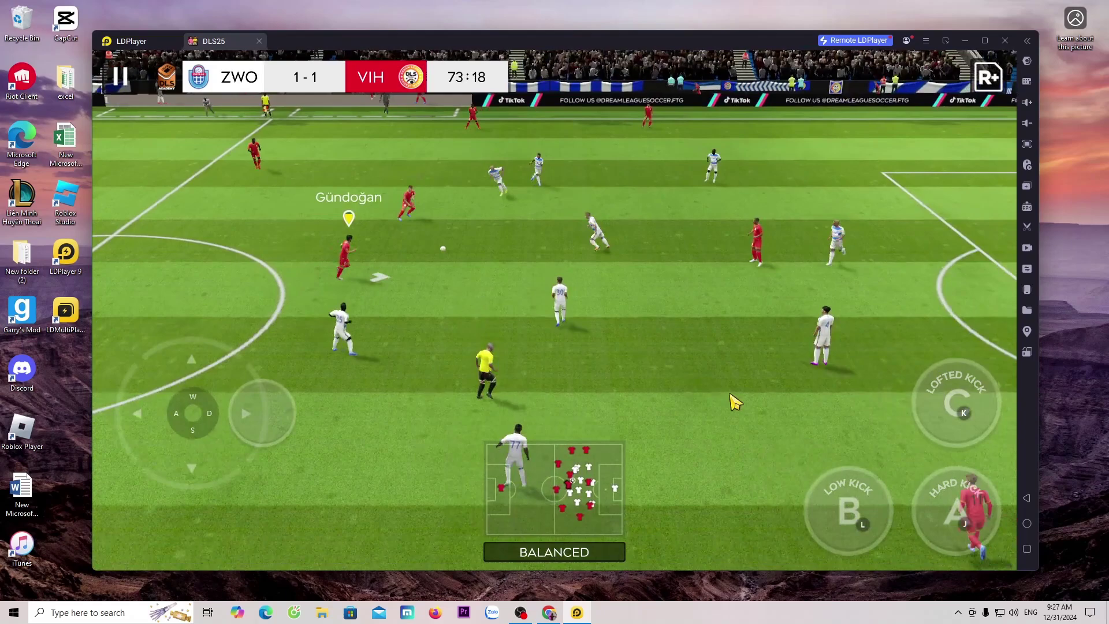
pyautogui.press('d')
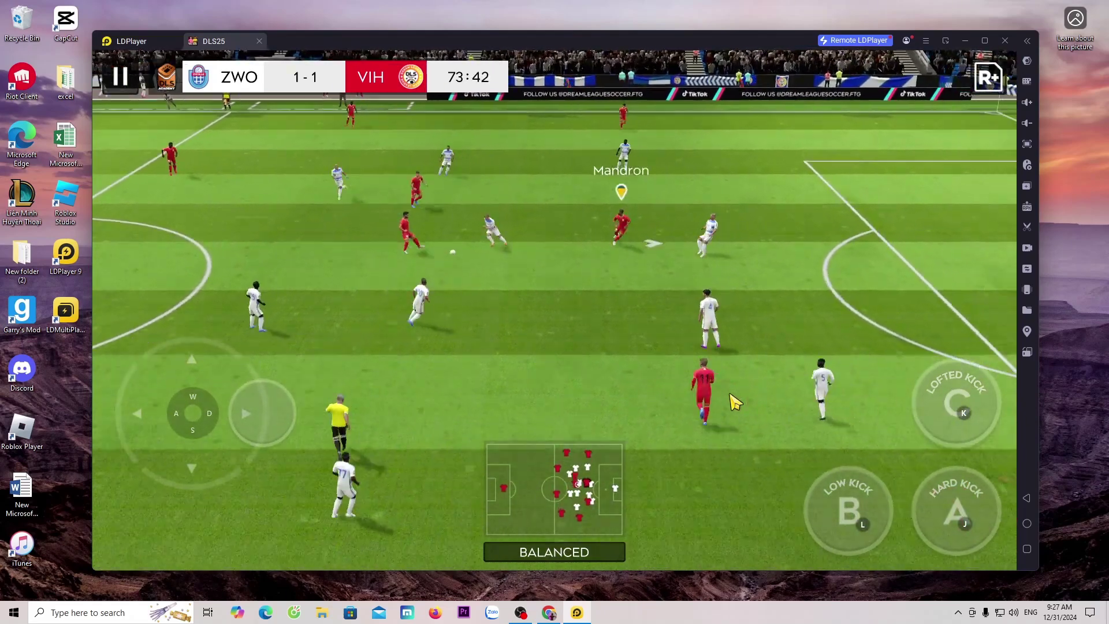
pyautogui.press('s')
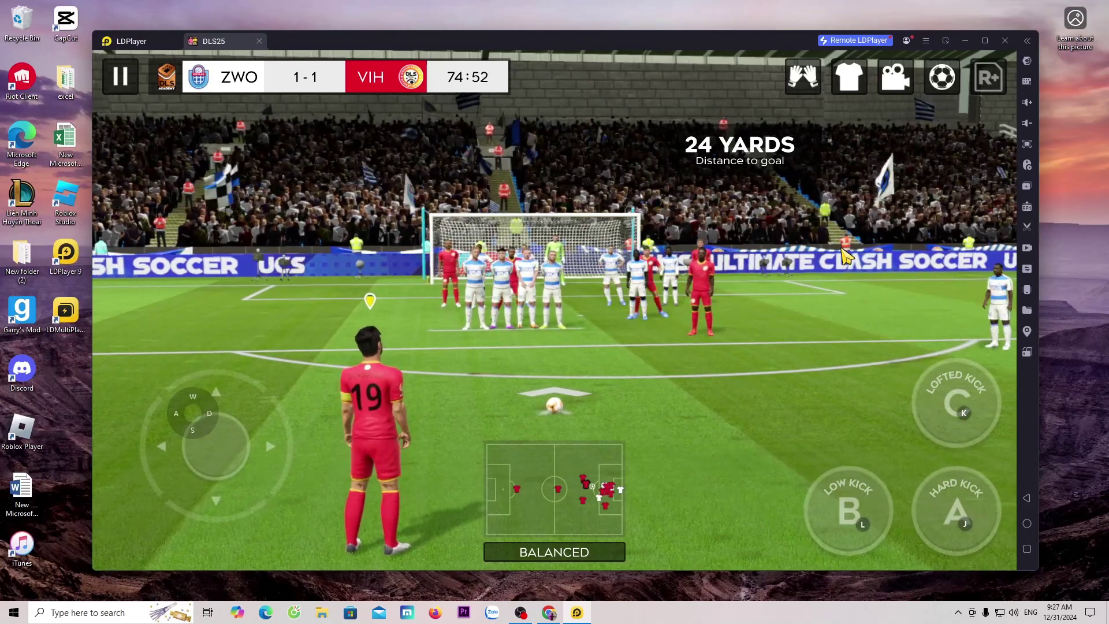
pyautogui.press('l')
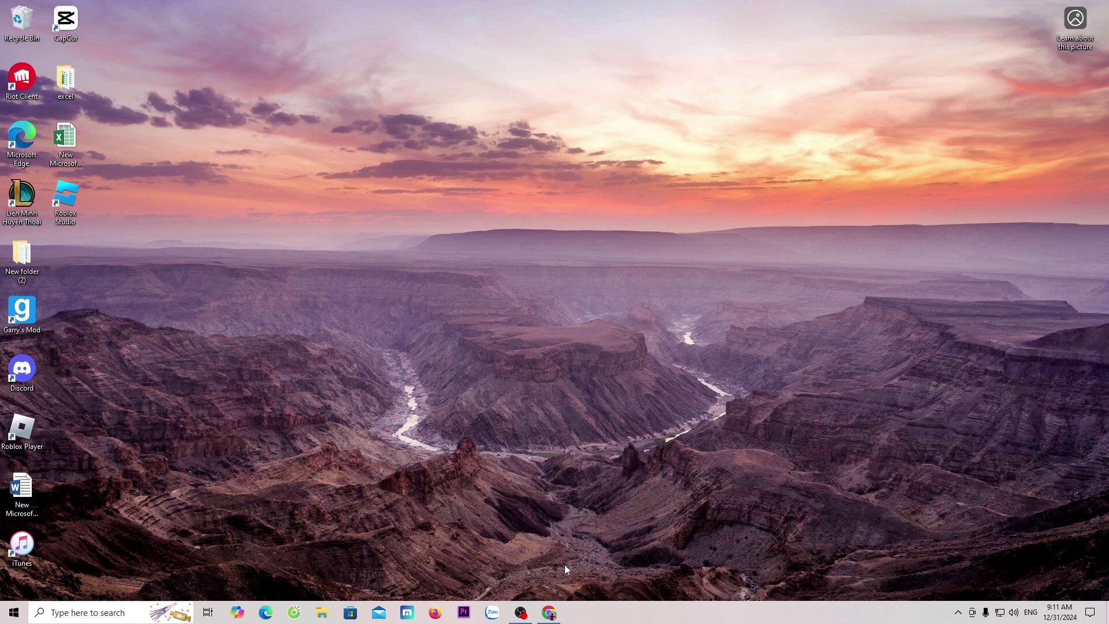
# Download the LDPlayer 9 installer from the LDPlayer site in Chrome and run the .exe.
pyautogui.moveTo(551, 616)
pyautogui.click(594, 531)
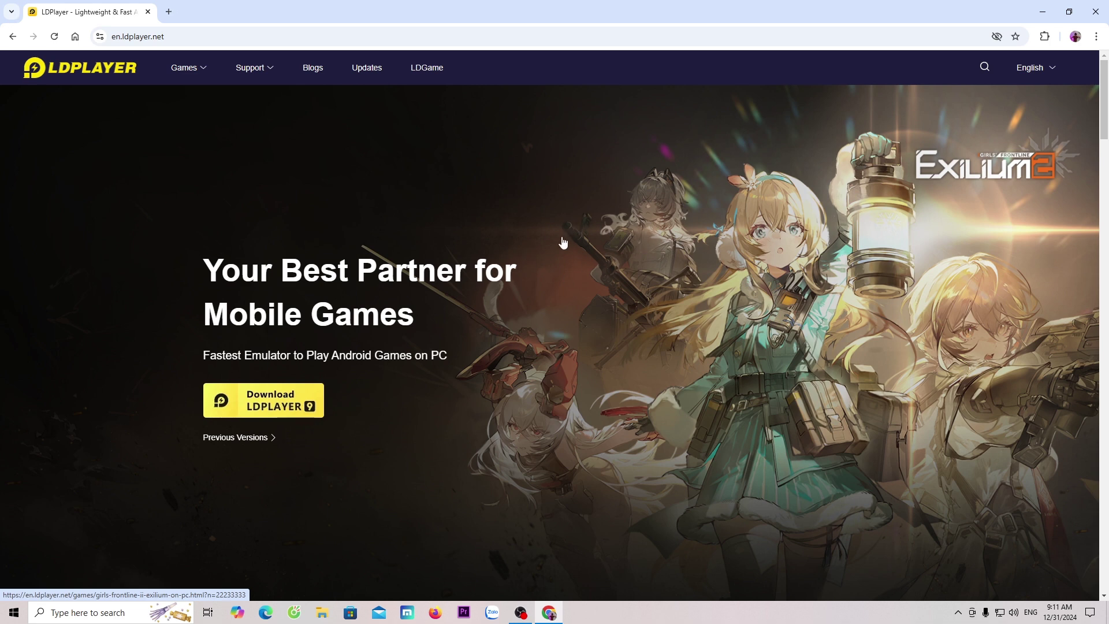
pyautogui.click(248, 408)
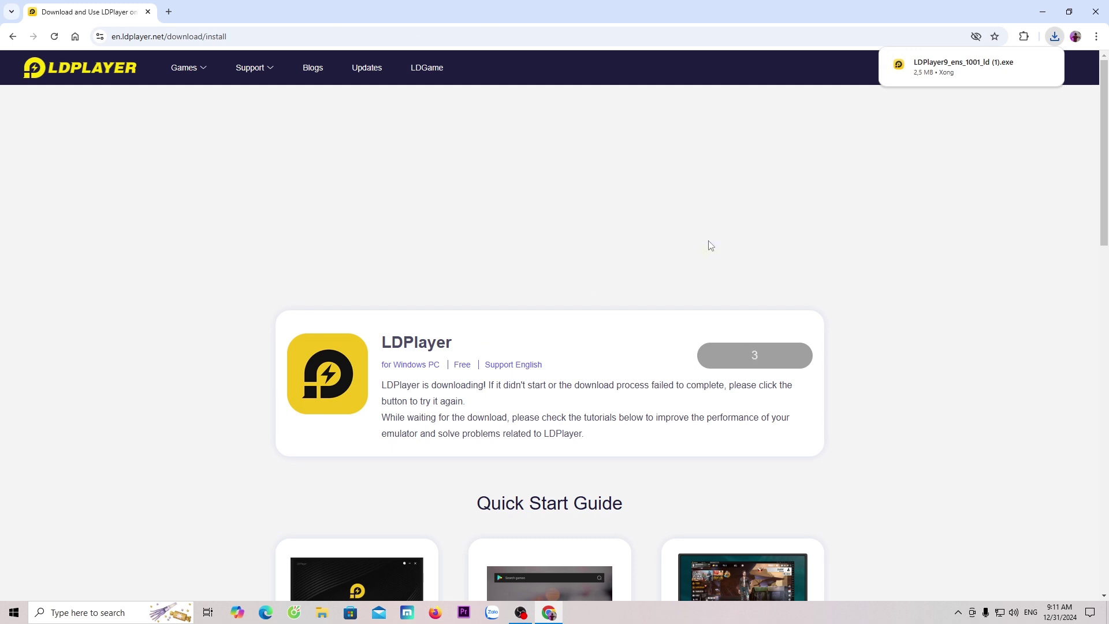
pyautogui.moveTo(982, 71)
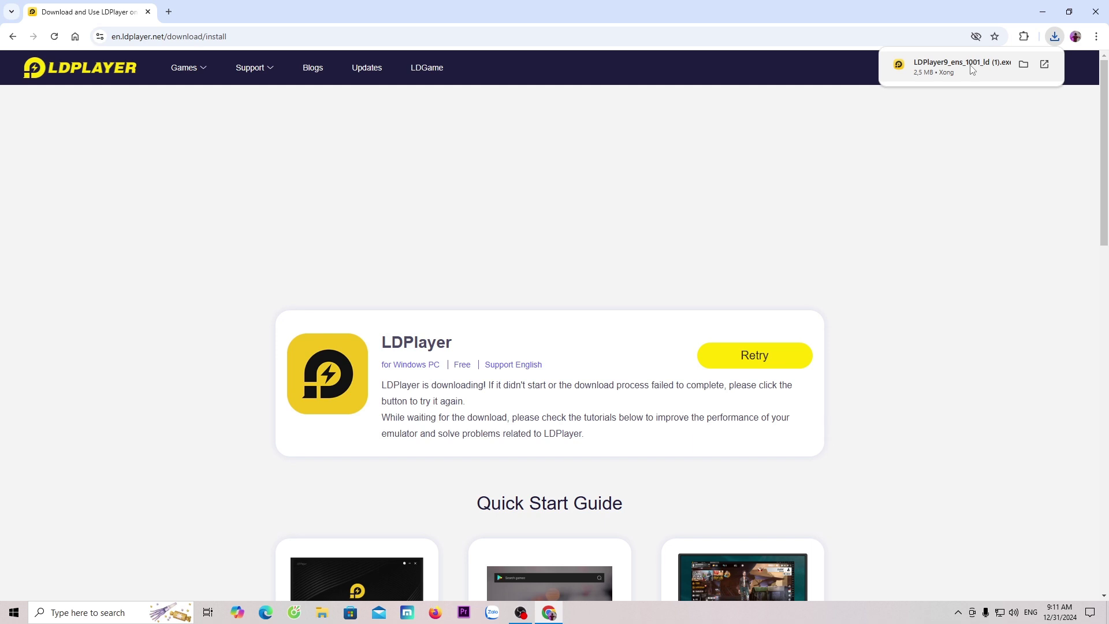
pyautogui.click(972, 69)
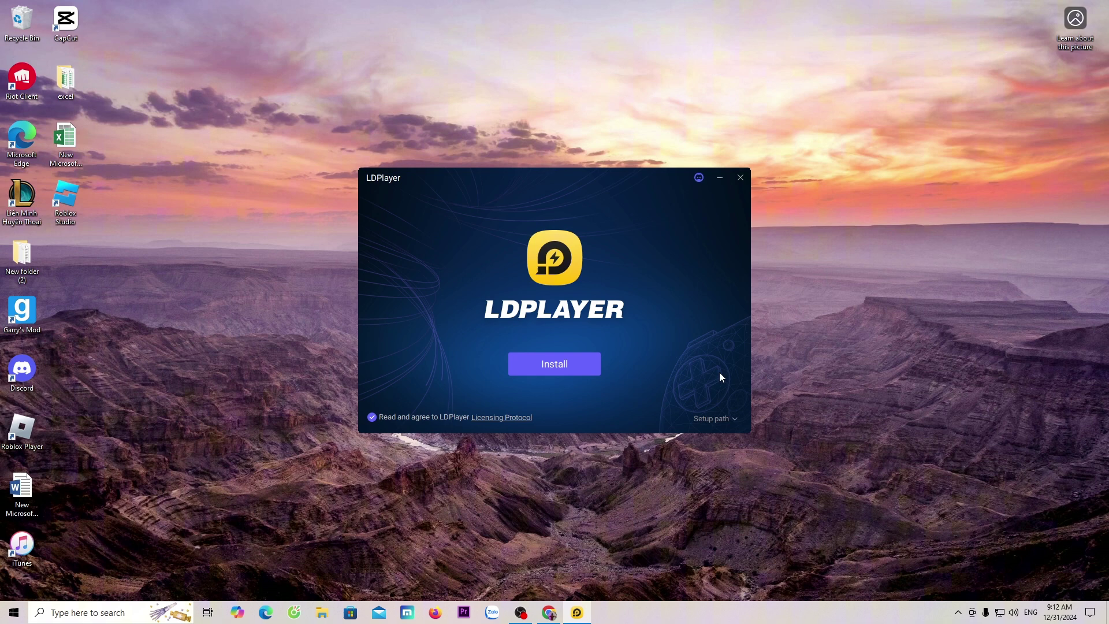
# Set the LDPlayer install location to C:\LDPlayer\LDPlayer9\ by picking Local Disk (C:) under Setup path.
pyautogui.click(716, 421)
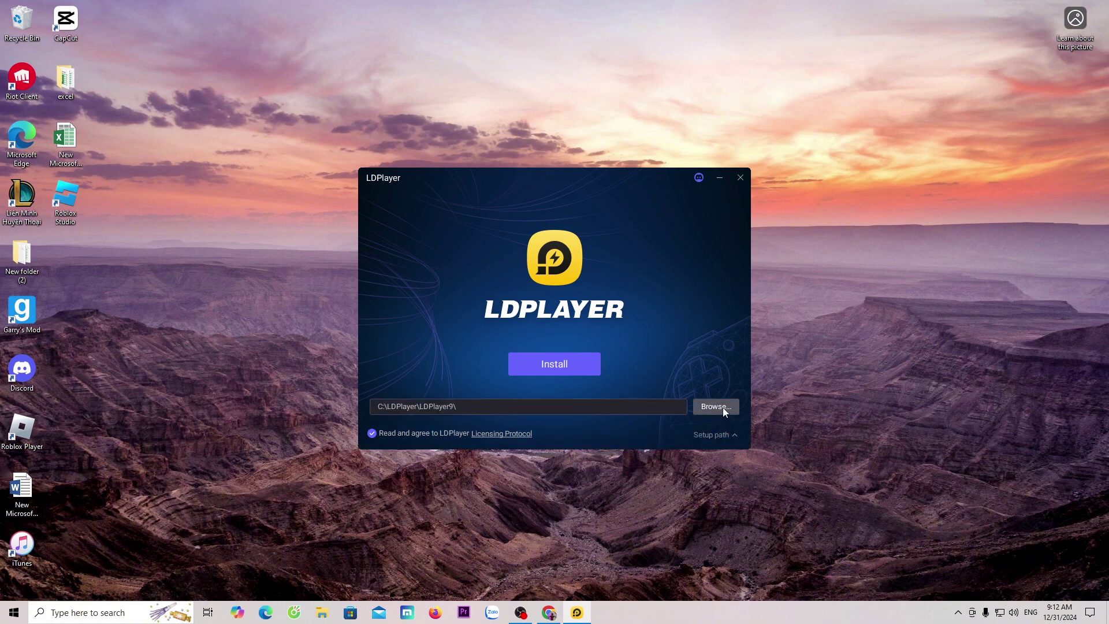
pyautogui.click(724, 409)
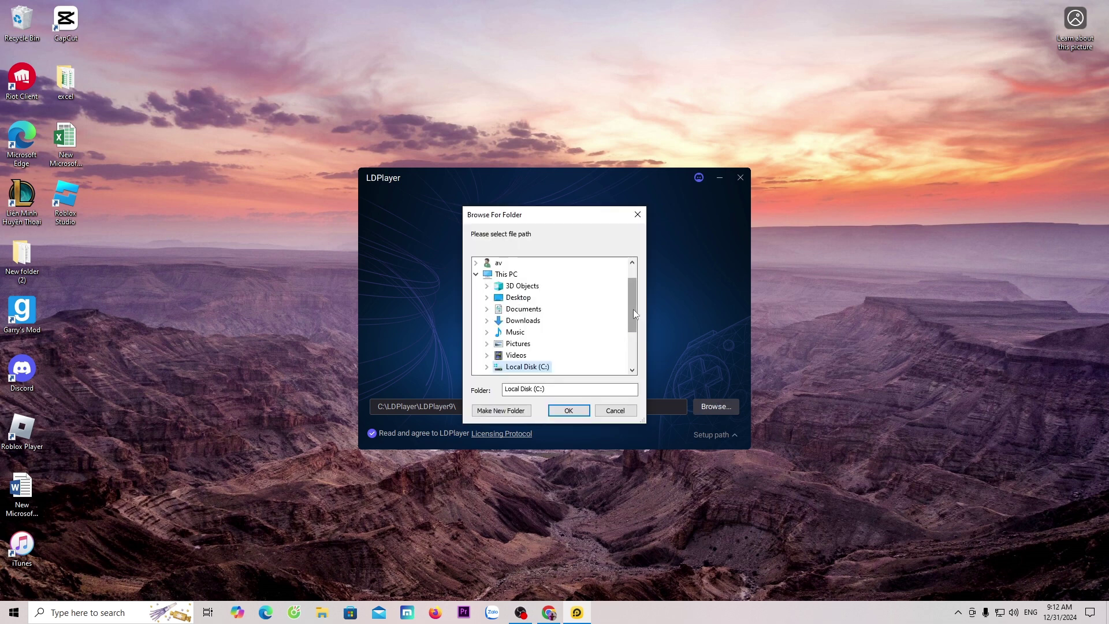
pyautogui.moveTo(634, 314); pyautogui.dragTo(634, 342)
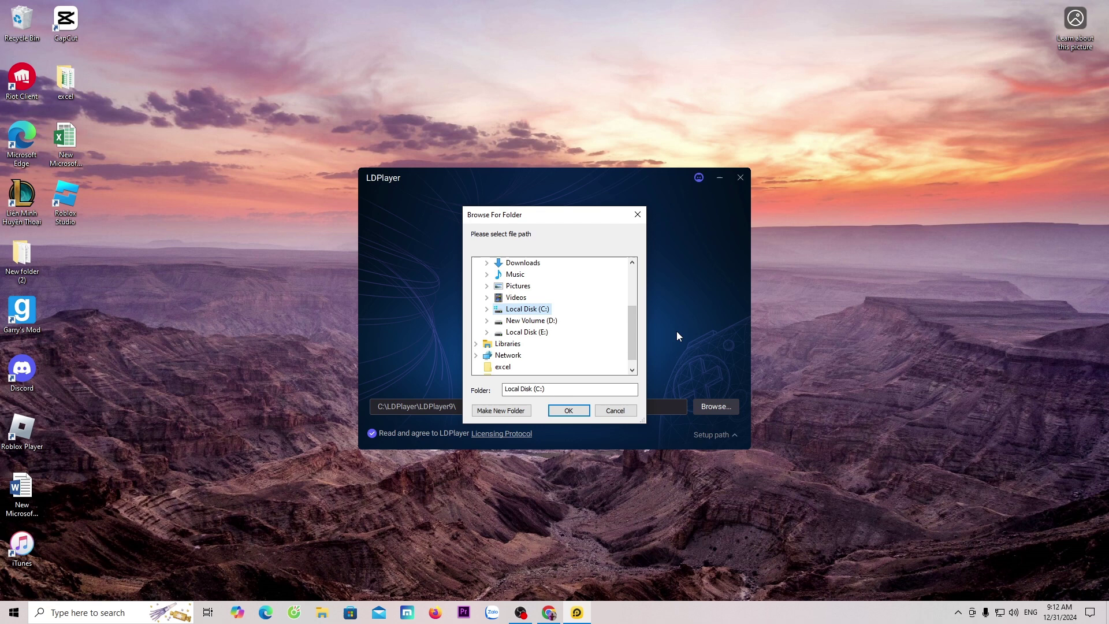
pyautogui.click(575, 416)
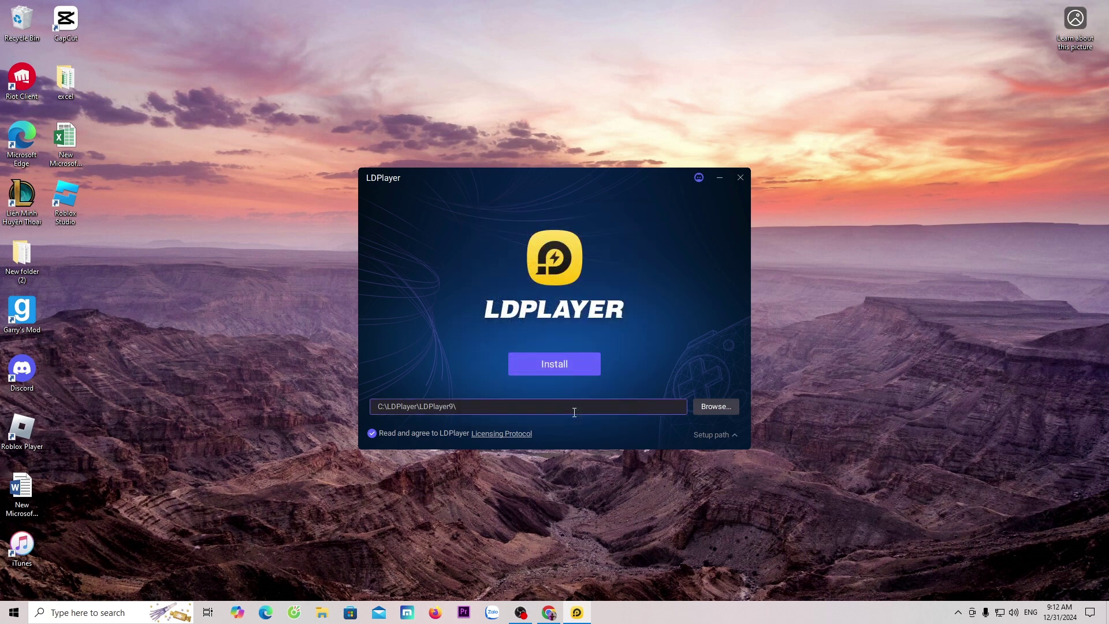
# Install LDPlayer 9.1.34 and let it launch to its Android home screen.
pyautogui.click(553, 368)
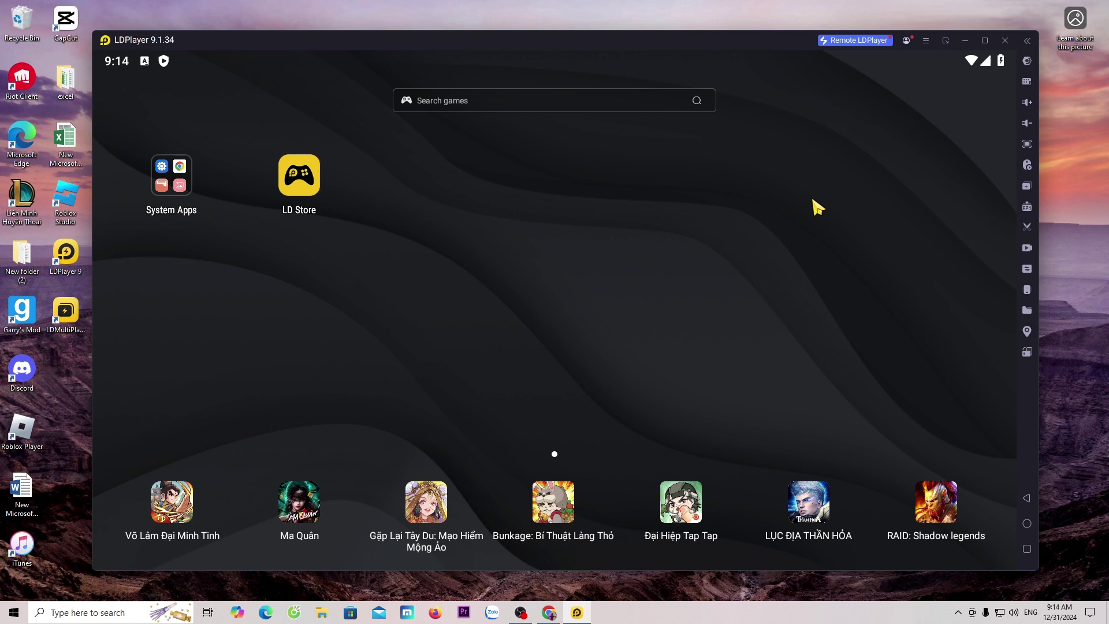
# Launch the Play Store from System Apps and begin Google sign-in.
pyautogui.click(169, 182)
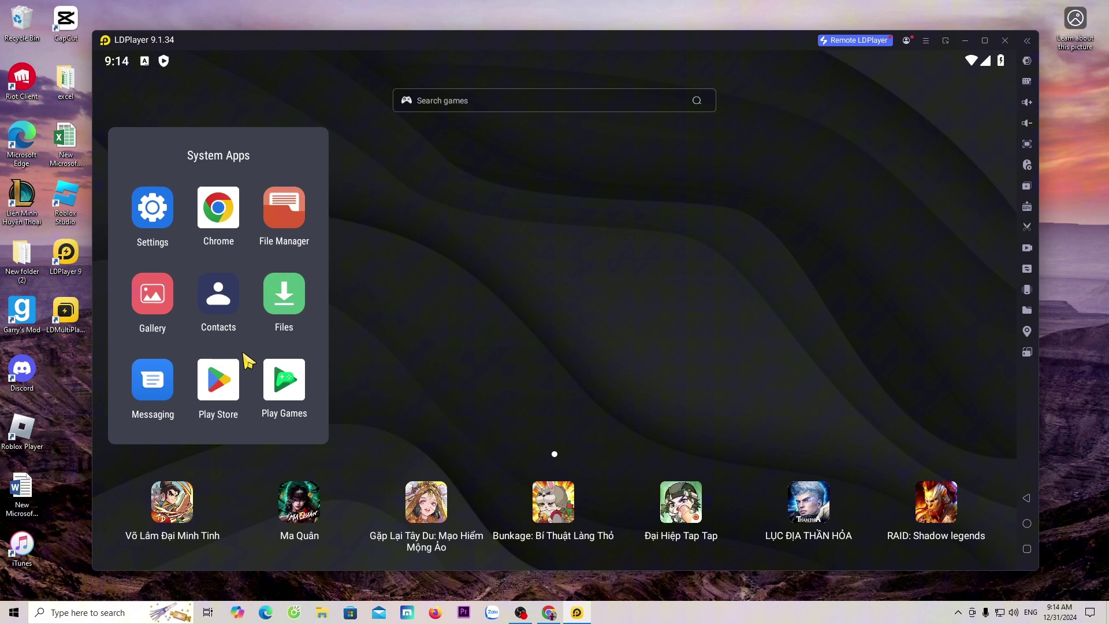
pyautogui.click(214, 388)
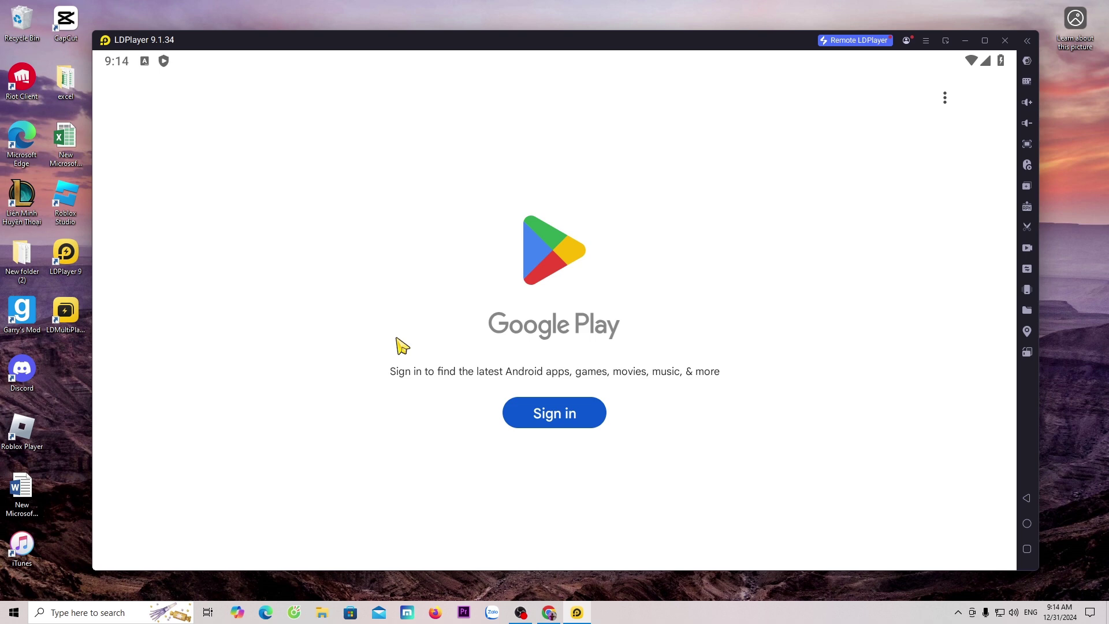
pyautogui.click(567, 417)
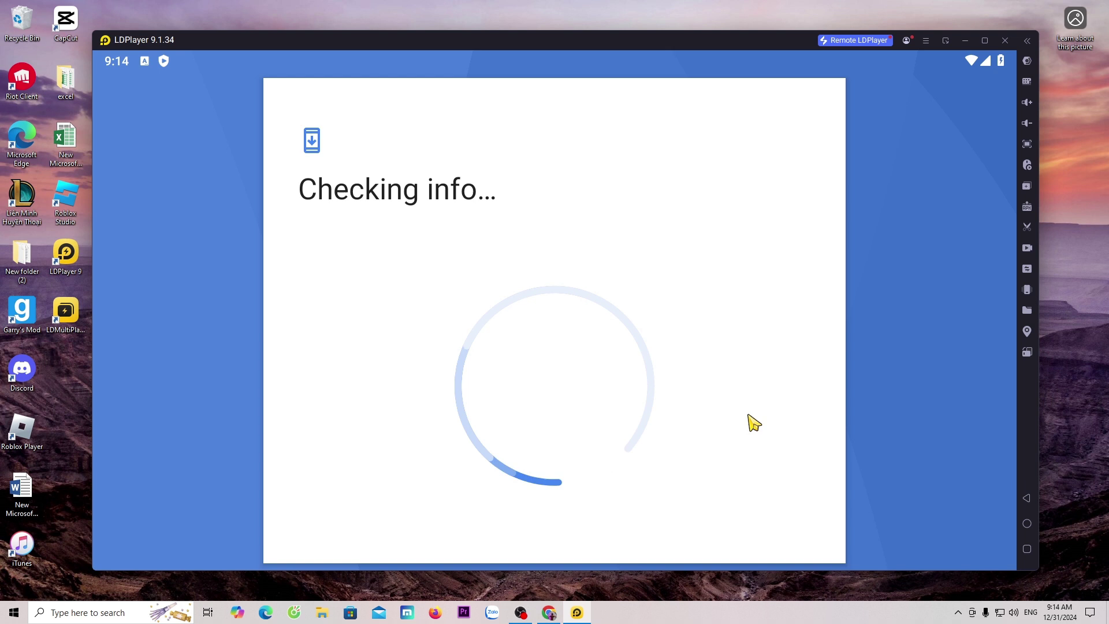
# Enter the Google account e-mail and password, agree to the terms, and expand the backup options.
pyautogui.click(670, 322)
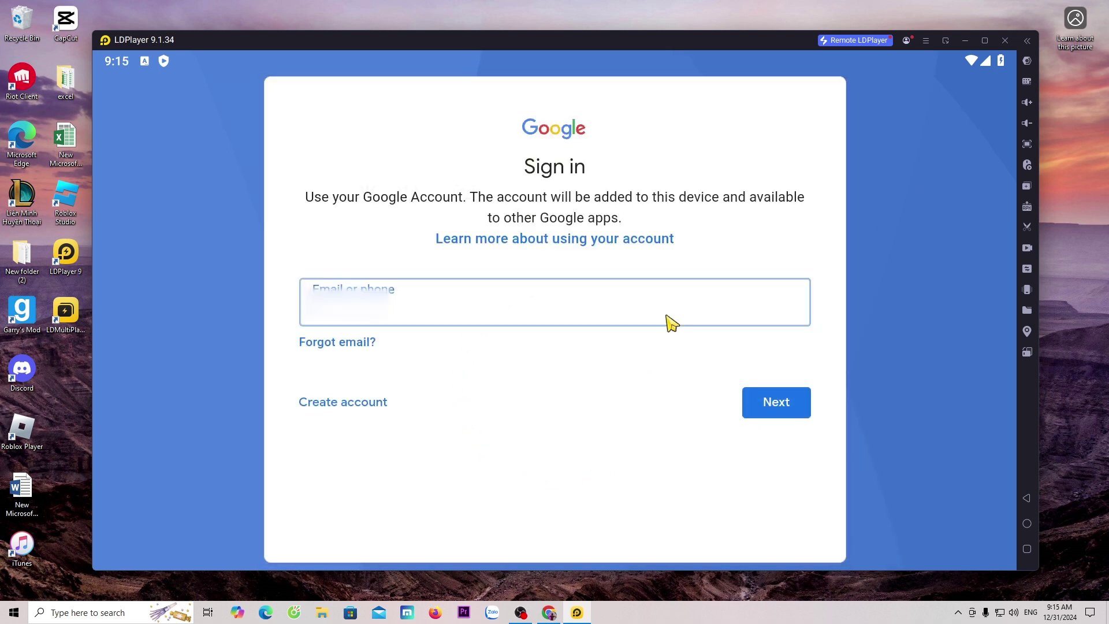
pyautogui.write('user')
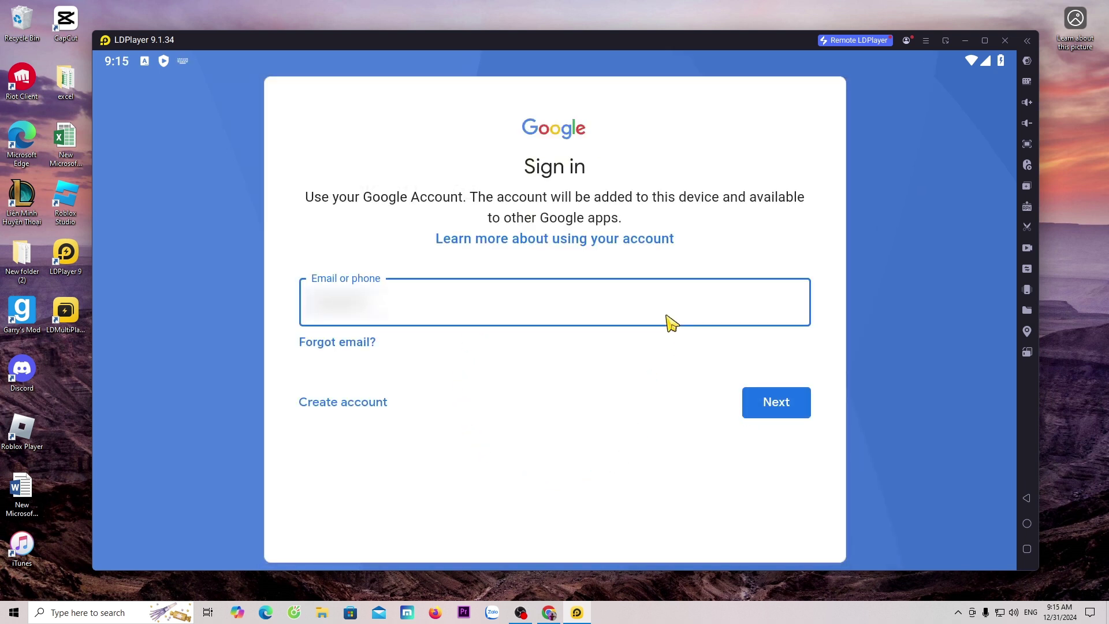
pyautogui.write('@gmail.')
pyautogui.write('com')
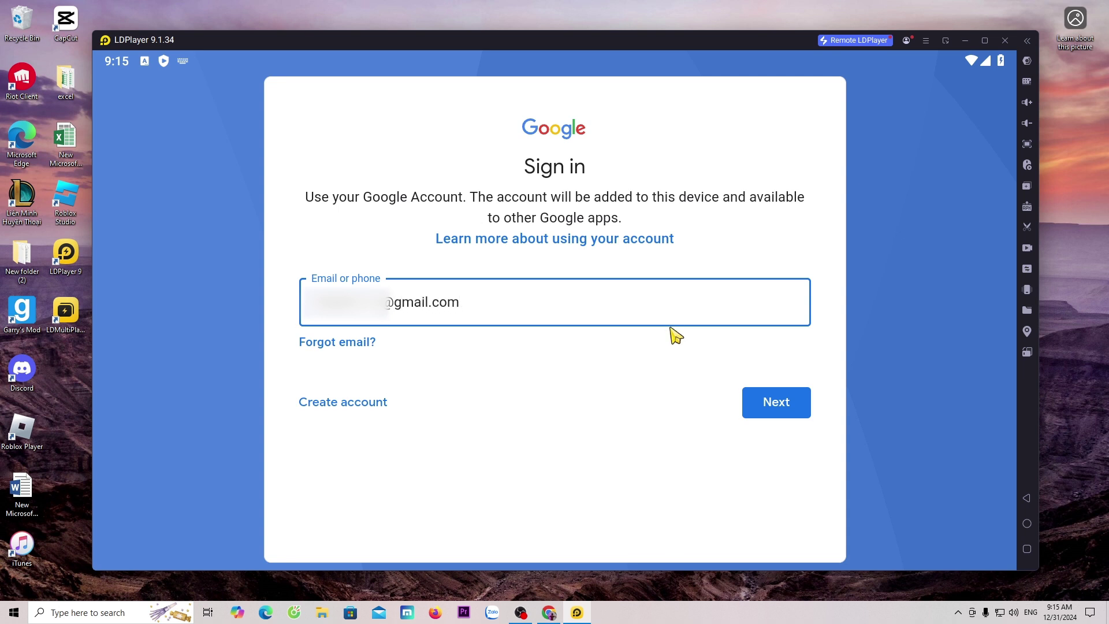
pyautogui.click(776, 410)
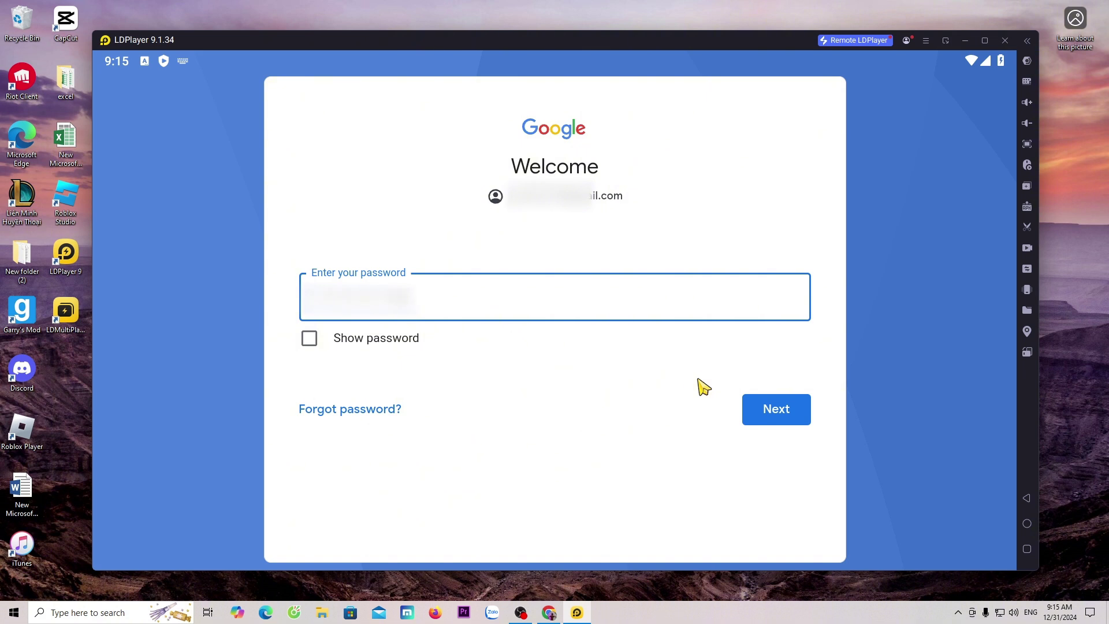
pyautogui.click(780, 420)
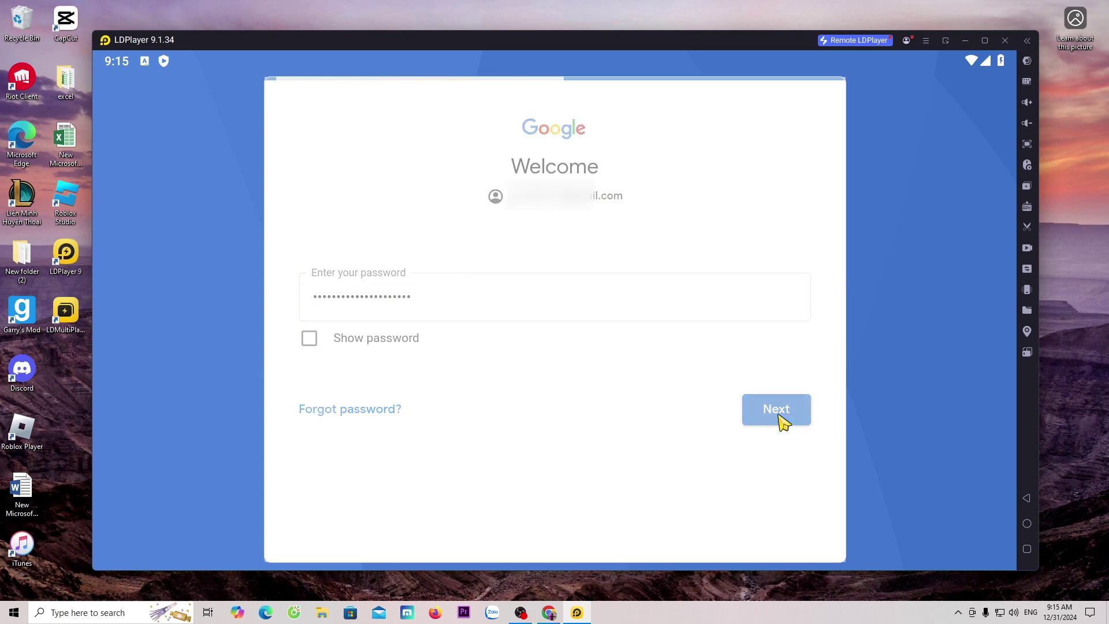
pyautogui.click(783, 422)
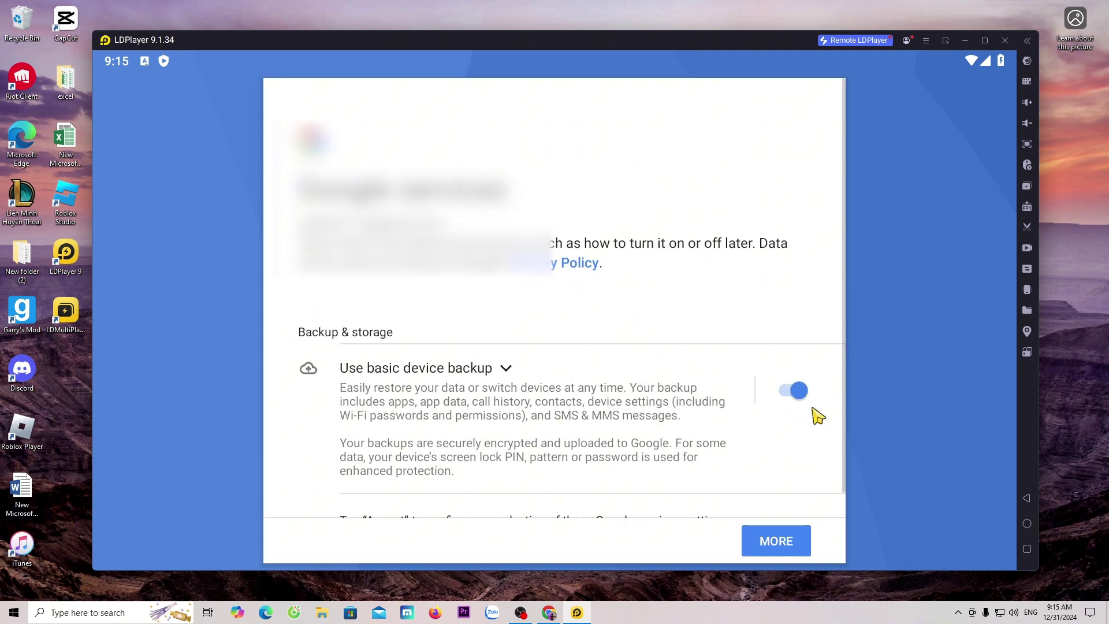
pyautogui.click(779, 537)
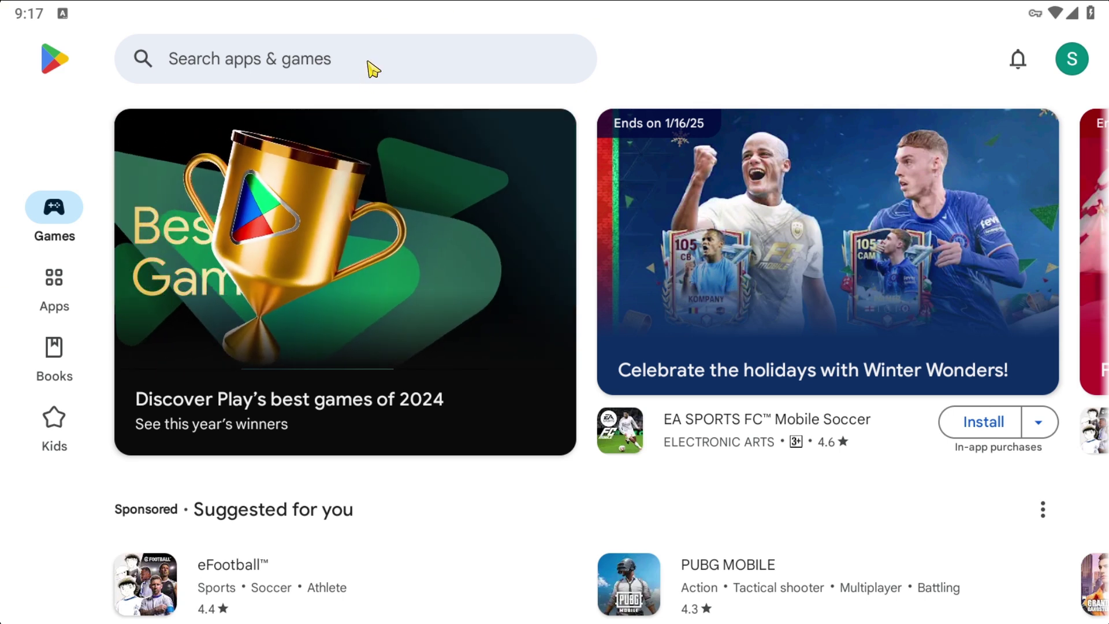
# Search the Play Store for 'dls' and install Dream League Soccer 2025.
pyautogui.click(372, 68)
pyautogui.write('dls')
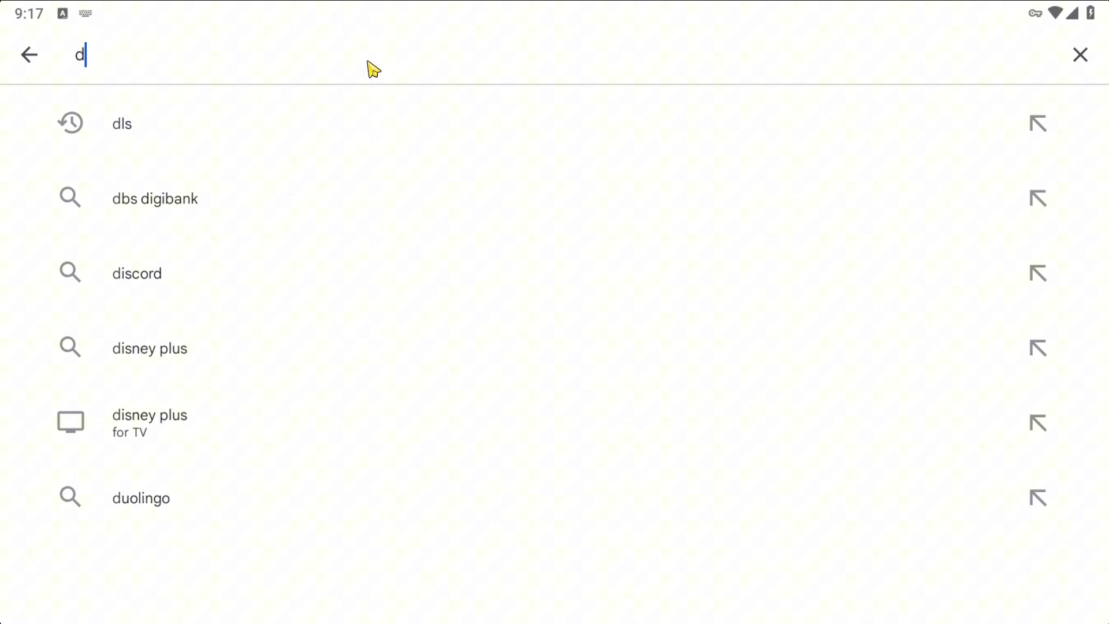
pyautogui.click(122, 127)
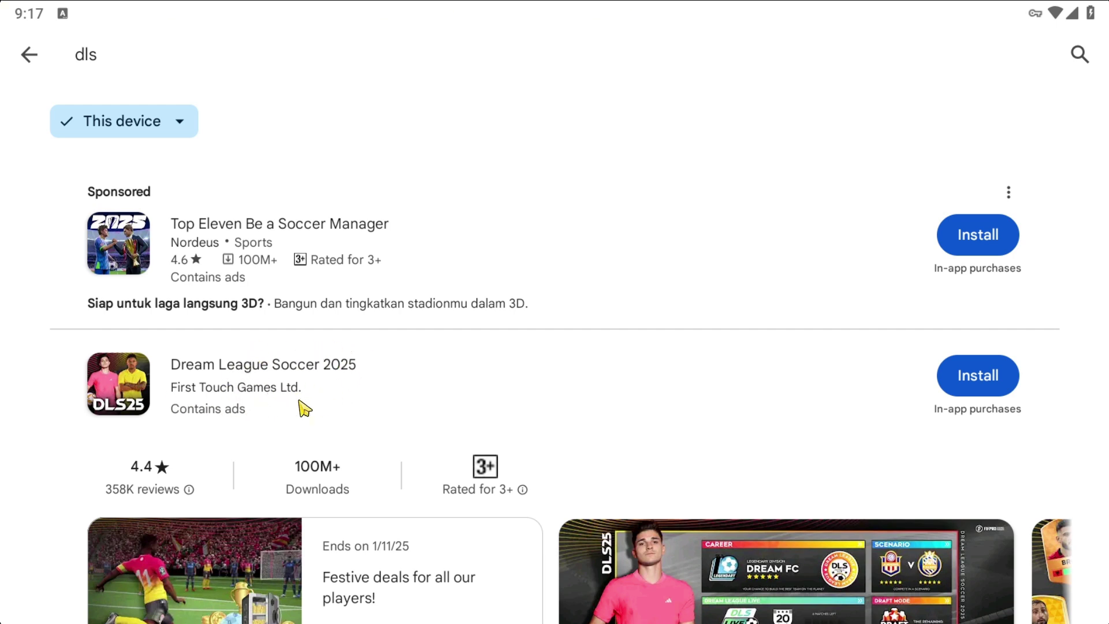
pyautogui.click(986, 391)
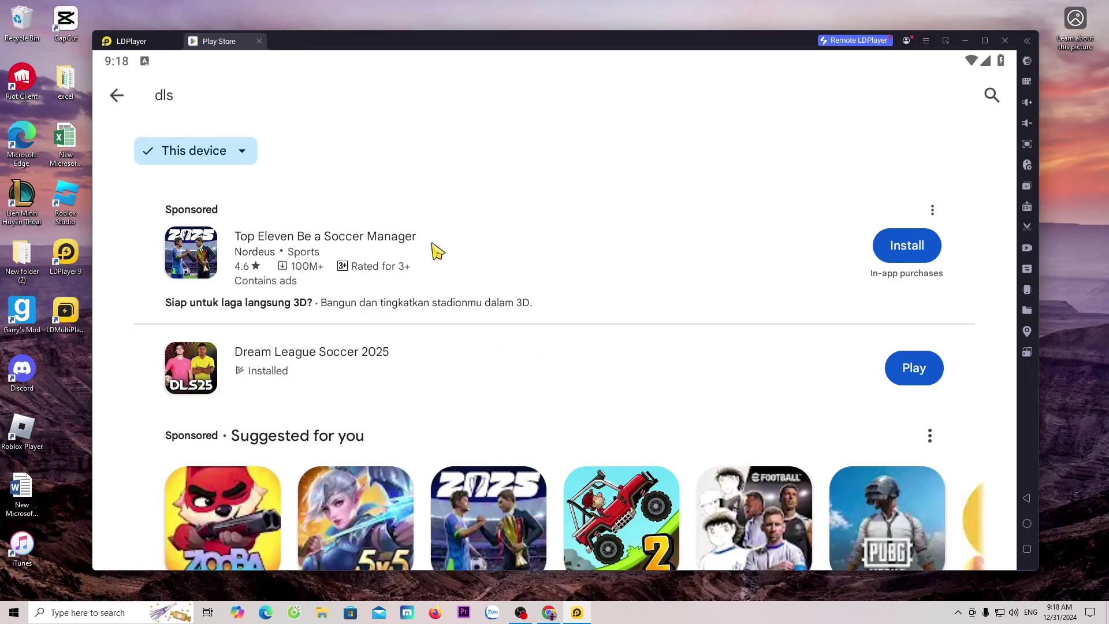
# Close the Play Store and save emulator settings: 1600x900, 4 cores, 4096M RAM, AQUOS Sense7 model.
pyautogui.click(259, 41)
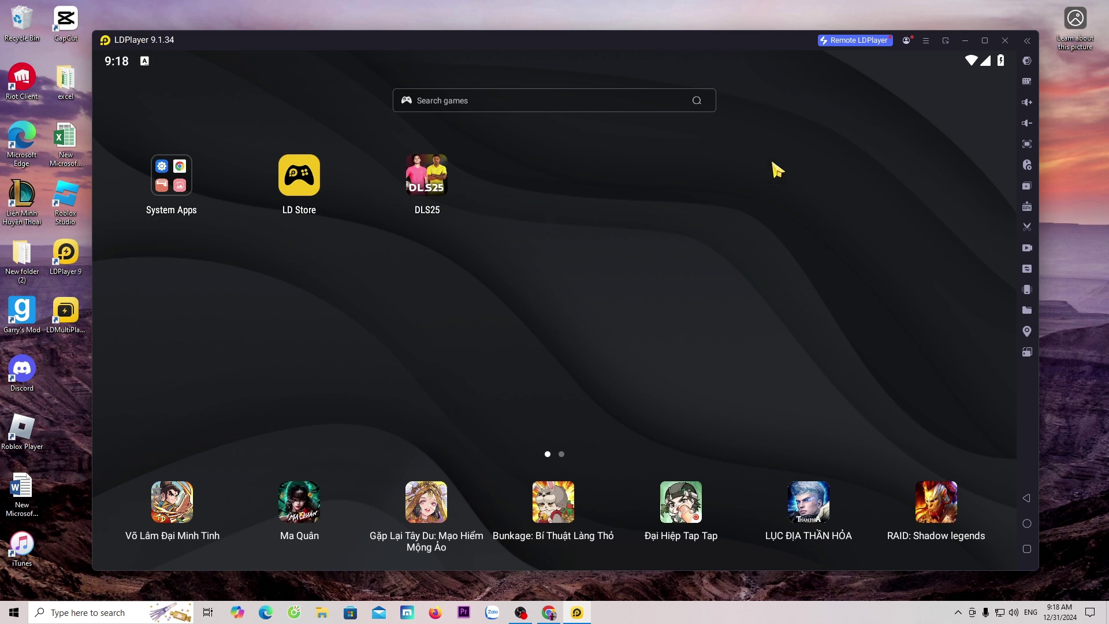
pyautogui.click(926, 40)
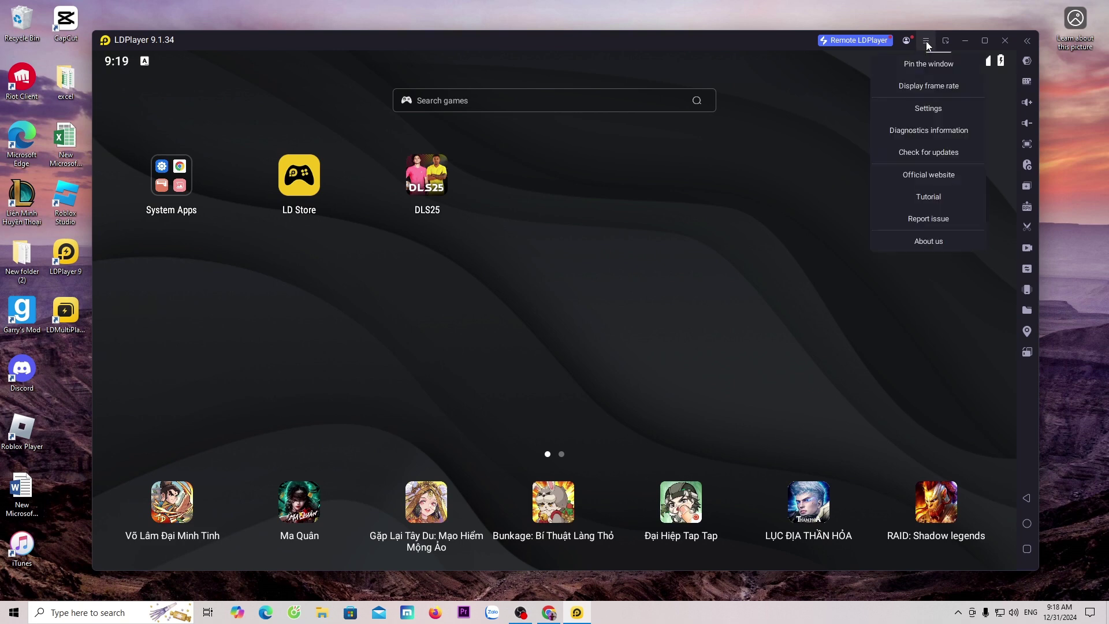
pyautogui.click(947, 111)
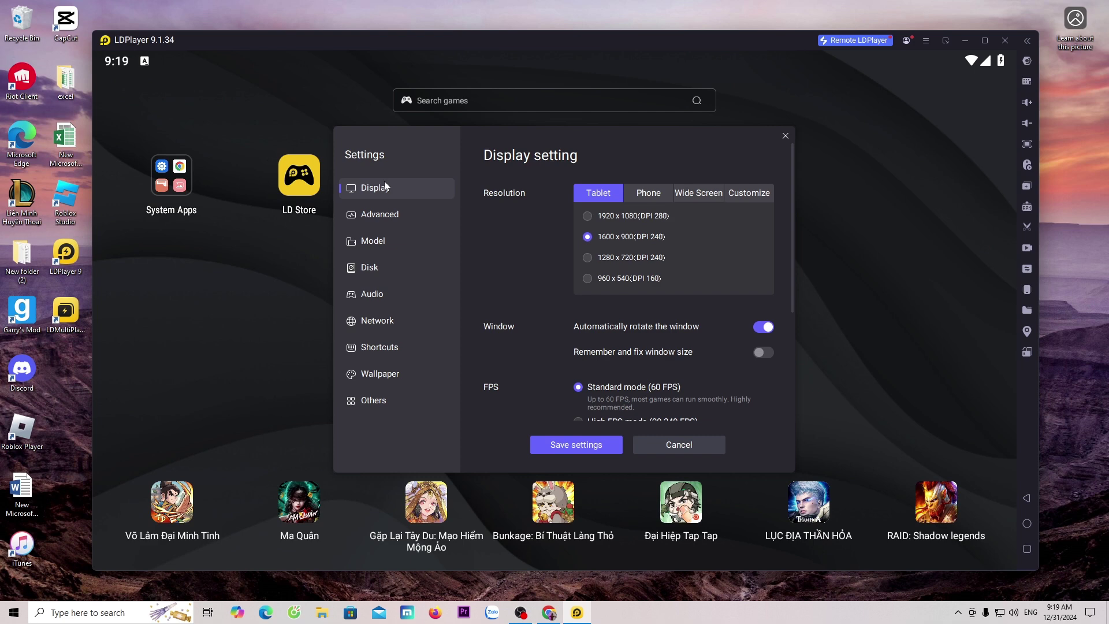
pyautogui.scroll(-3, 781, 247)
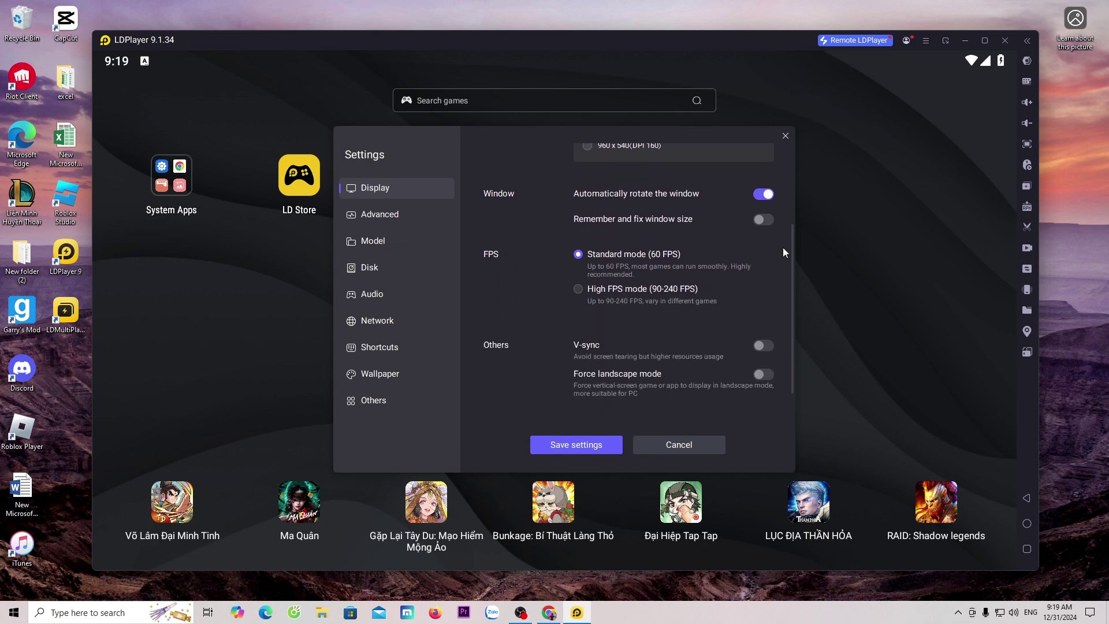
pyautogui.scroll(3, 784, 246)
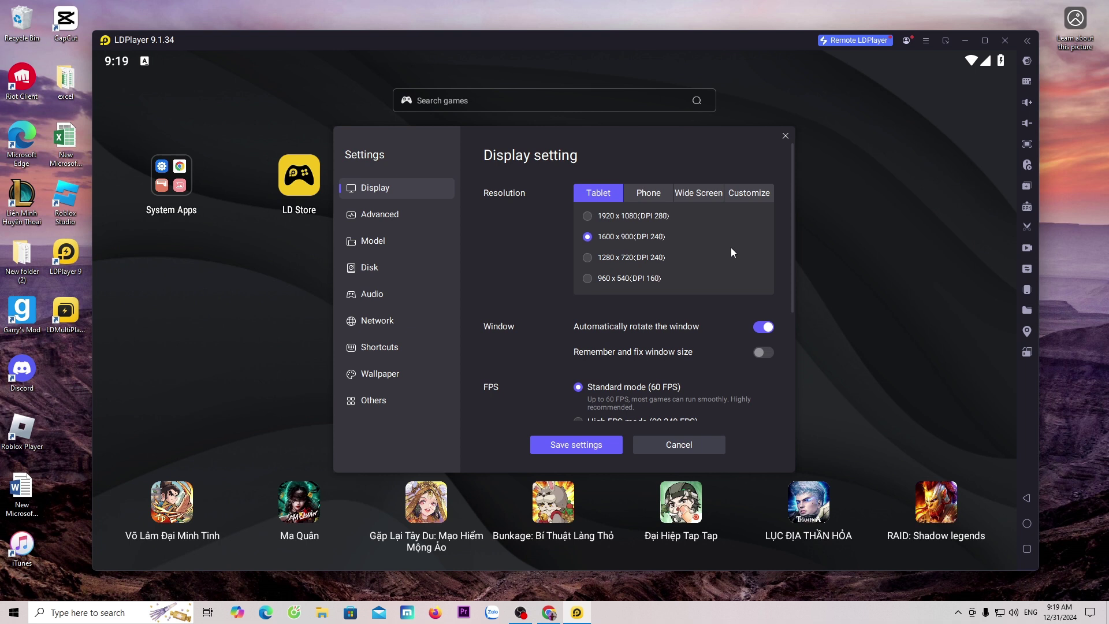
pyautogui.click(378, 212)
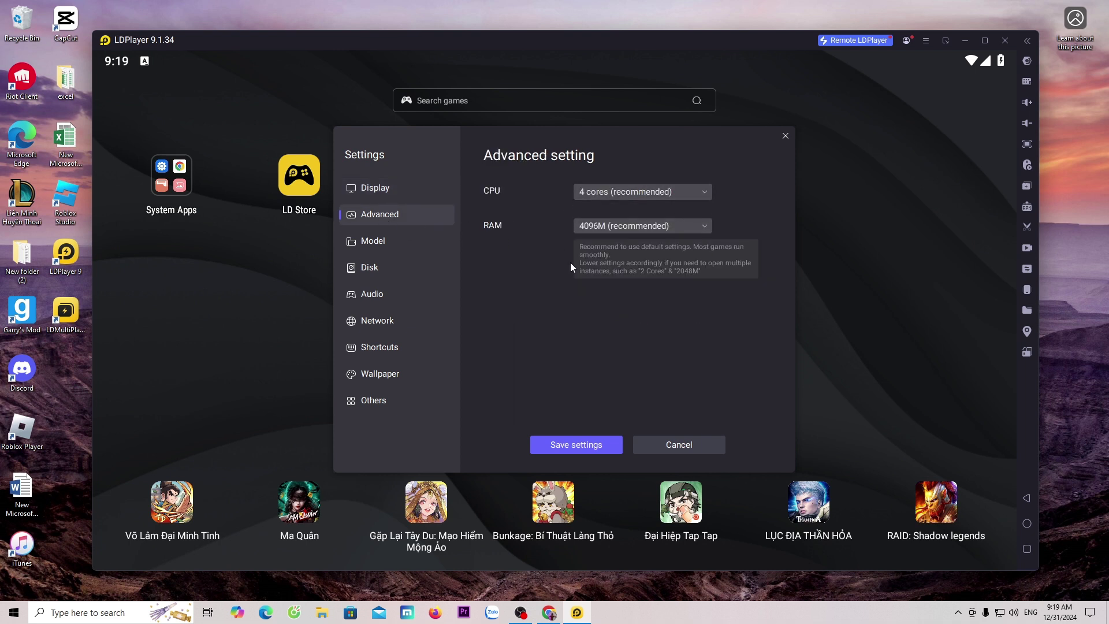
pyautogui.click(374, 239)
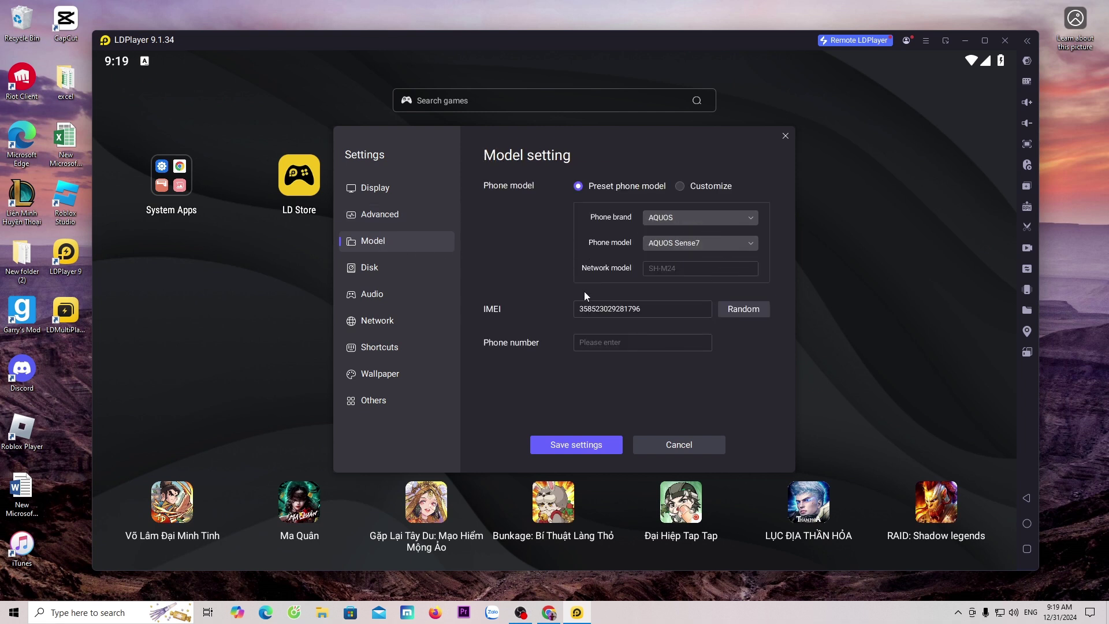
pyautogui.click(562, 446)
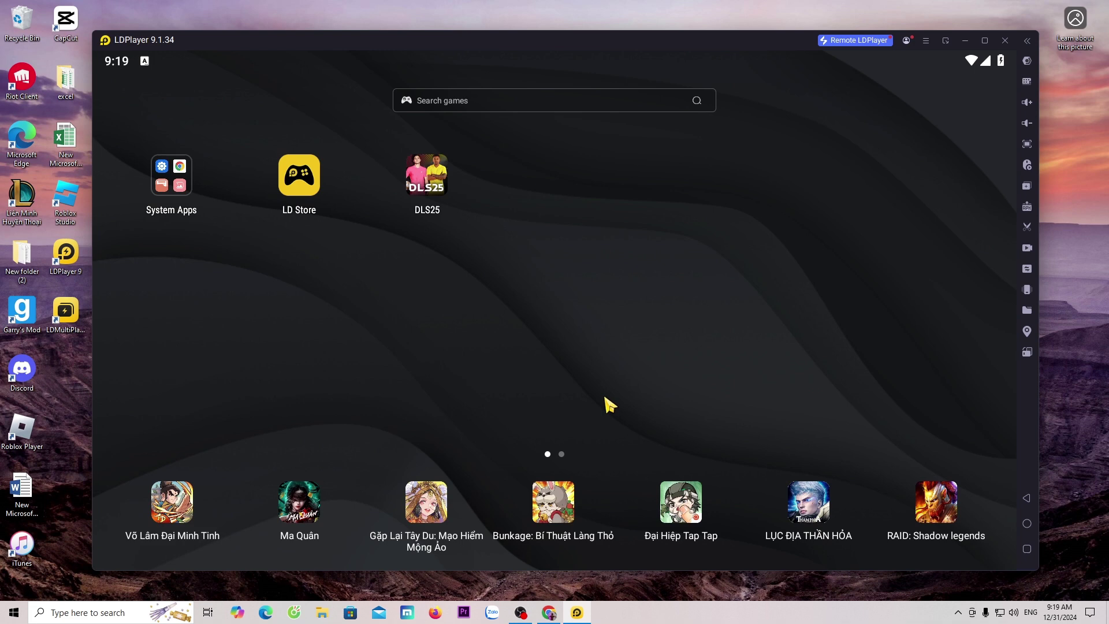
pyautogui.press('F11')
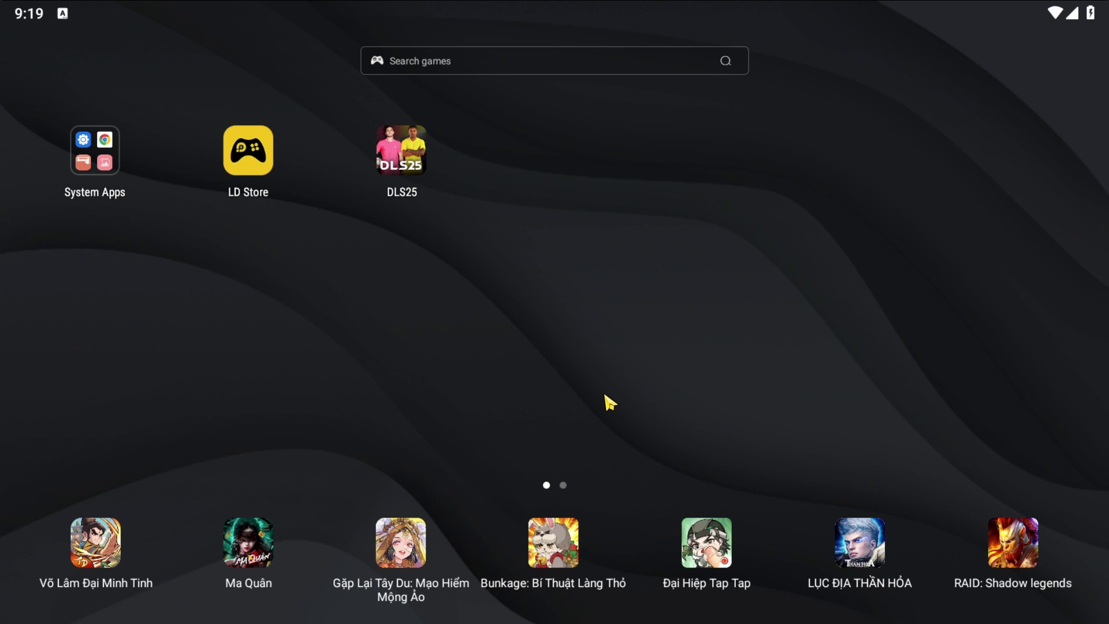
pyautogui.press('F11')
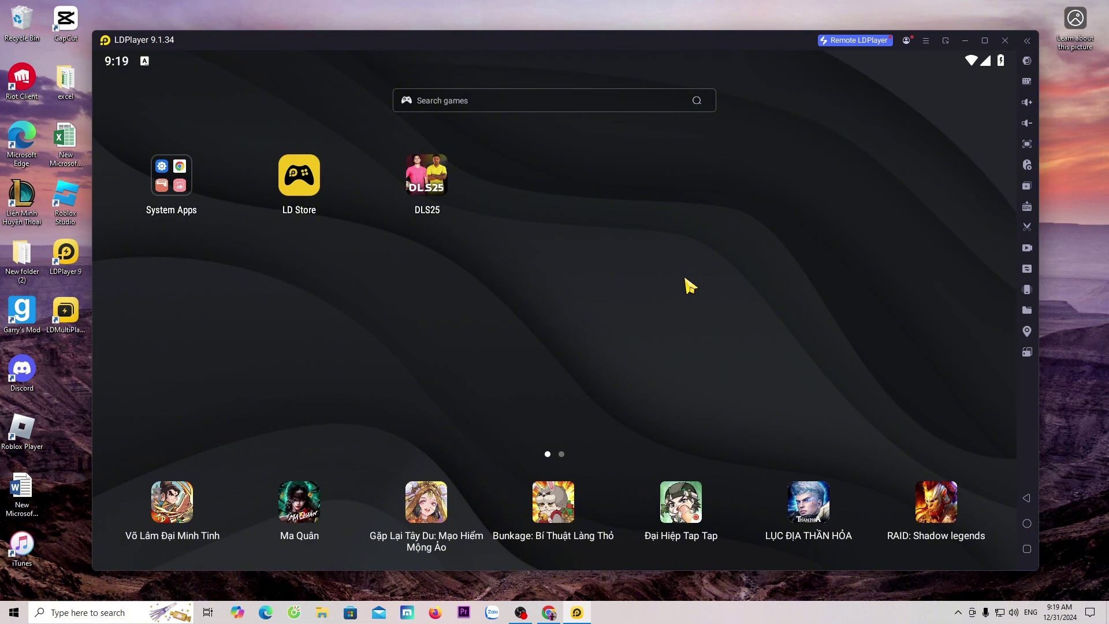
# Add a tap key and a WASD joystick to the keymap, then adjust the emulator volume slider.
pyautogui.click(1027, 82)
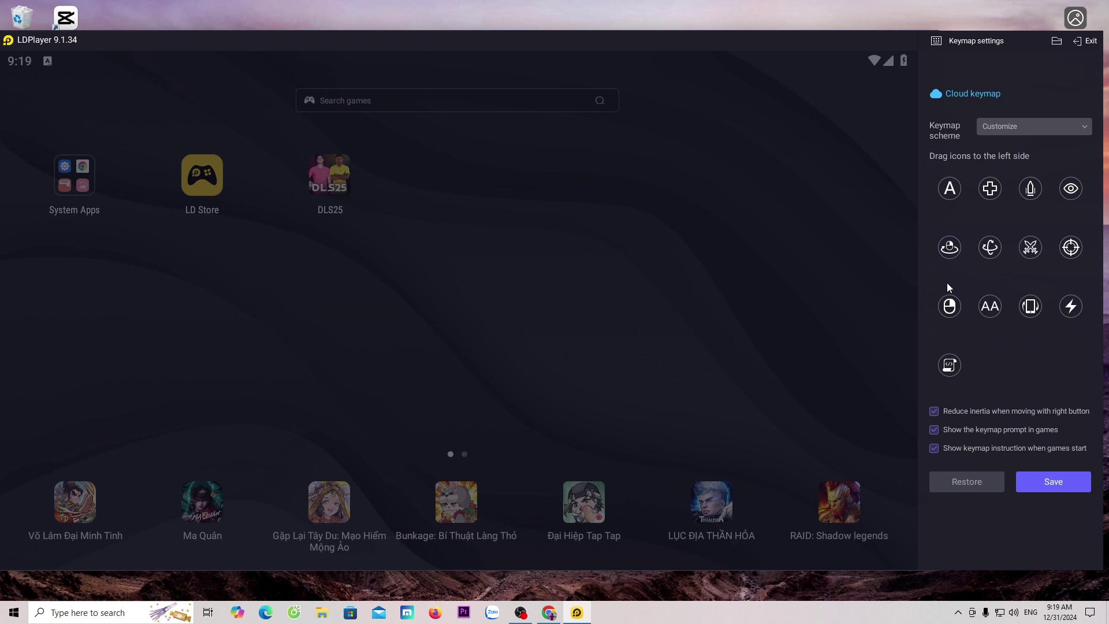
pyautogui.moveTo(949, 189); pyautogui.dragTo(662, 185)
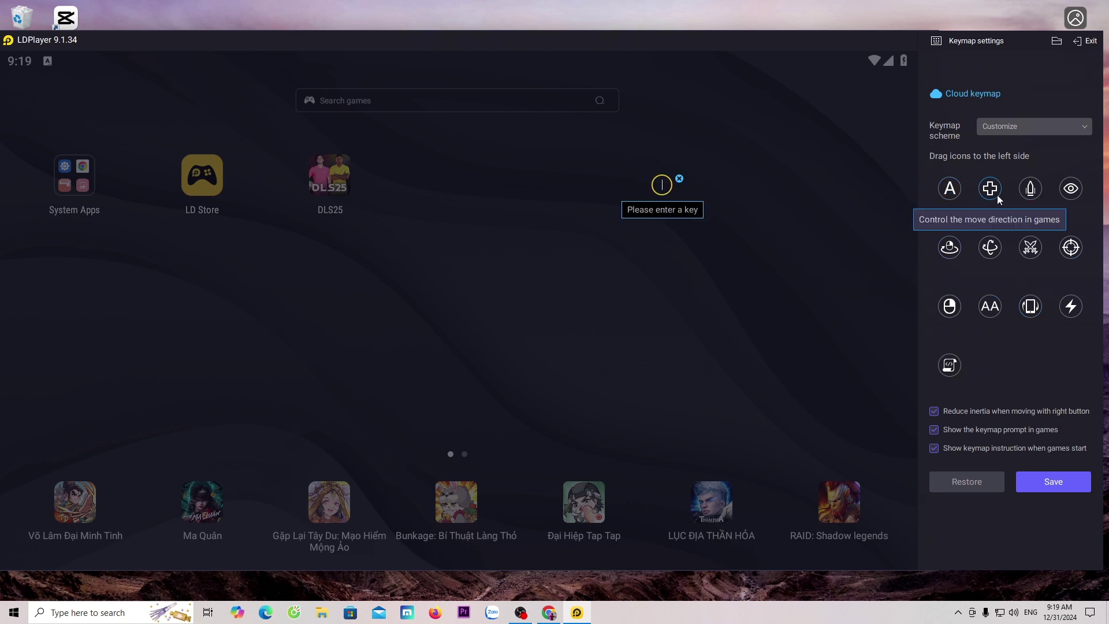
pyautogui.moveTo(997, 194); pyautogui.dragTo(744, 299)
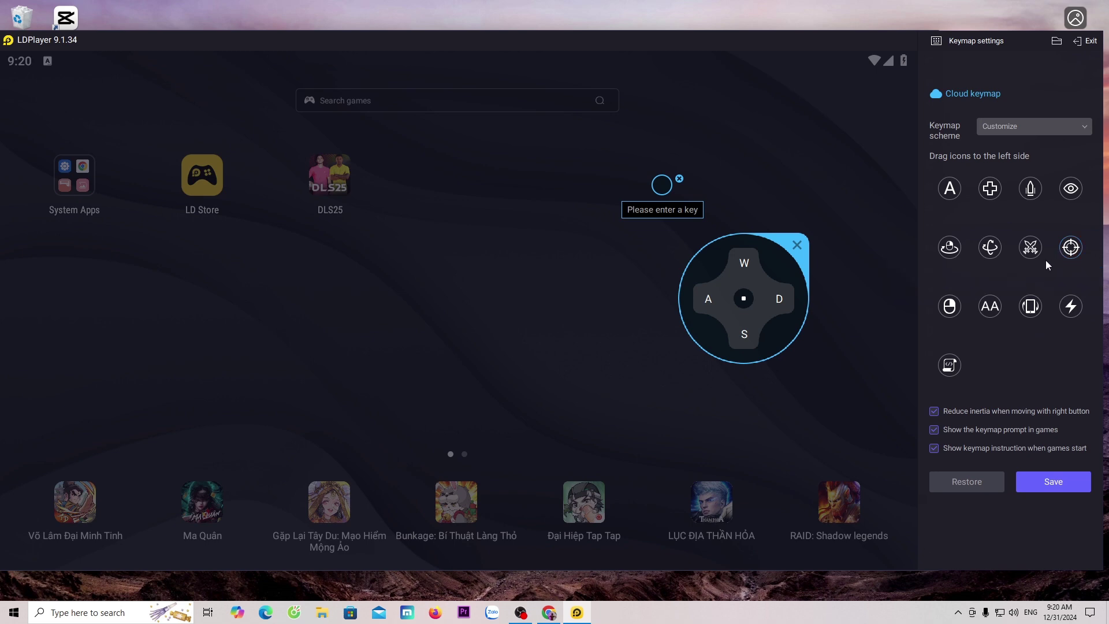
pyautogui.click(1071, 489)
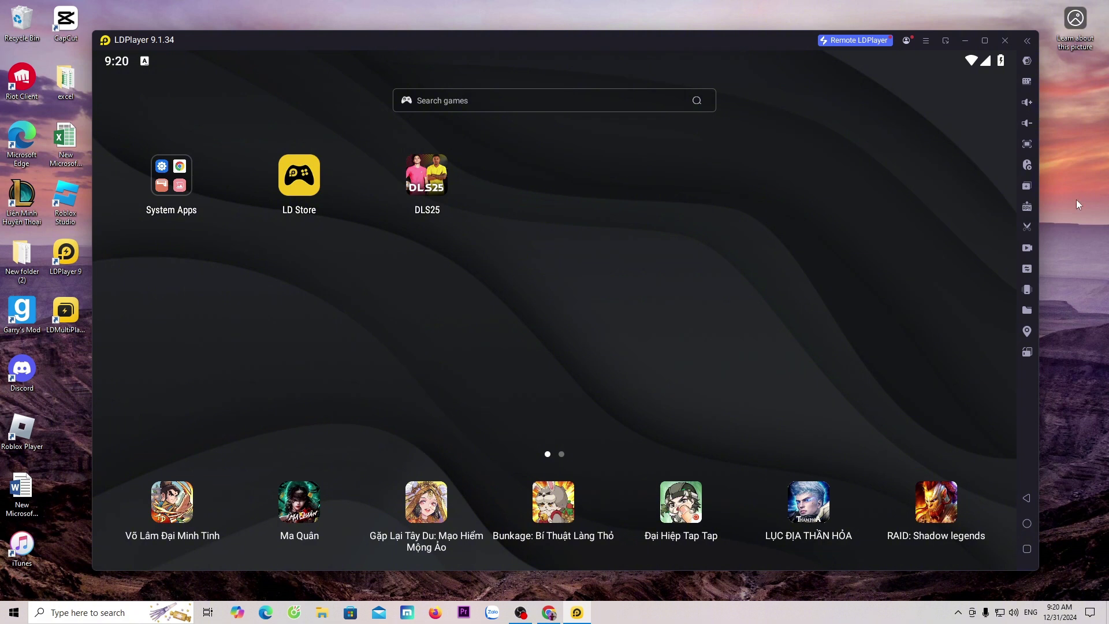
pyautogui.click(1028, 102)
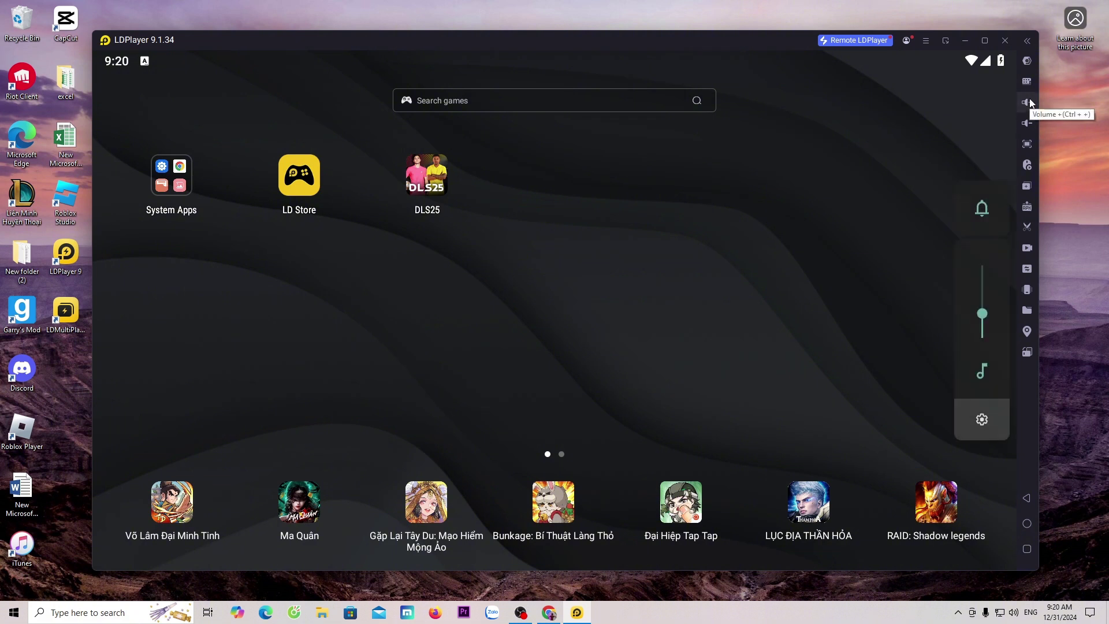
pyautogui.moveTo(985, 296)
pyautogui.mouseDown()
pyautogui.moveTo(985, 282)
pyautogui.moveTo(984, 345)
pyautogui.mouseUp()
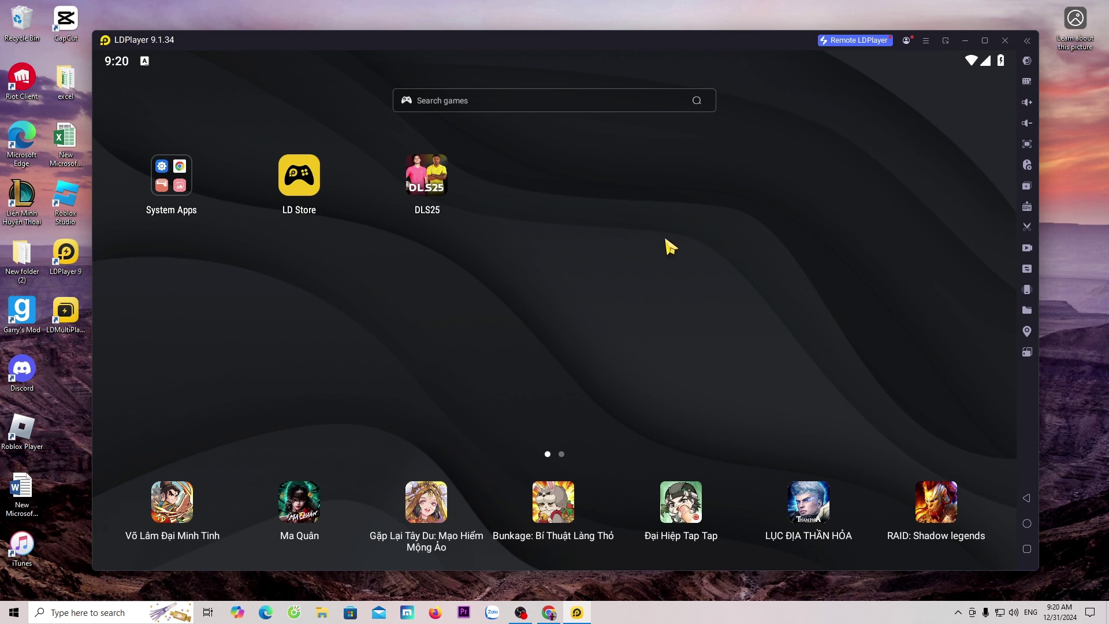
# Launch DLS25, kick off the match with L, and save the in-game keymap.
pyautogui.click(428, 186)
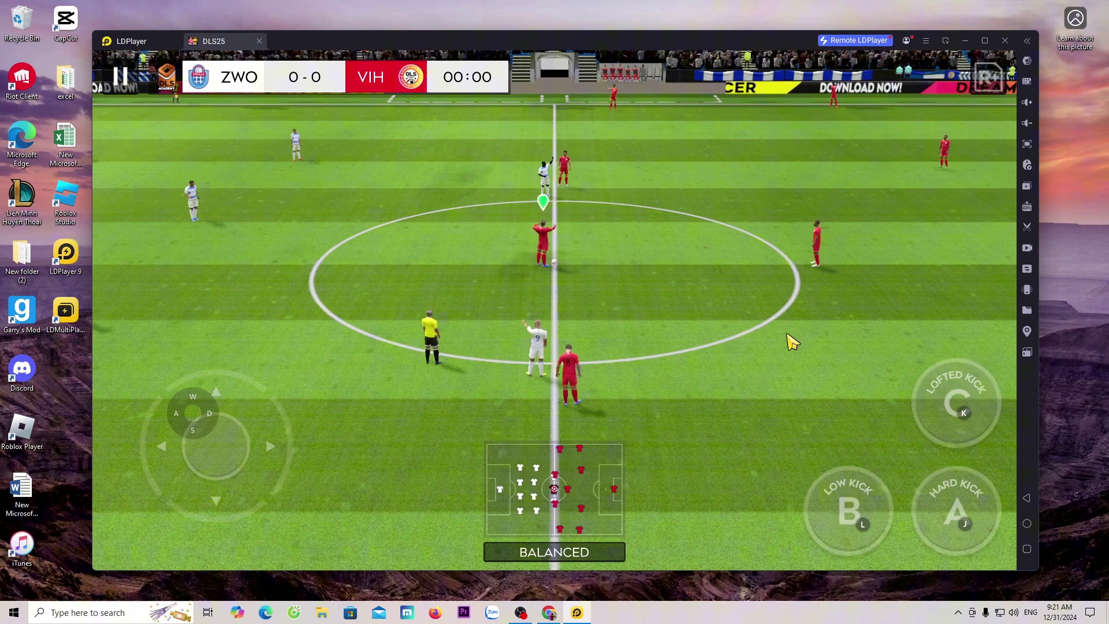
pyautogui.press('l')
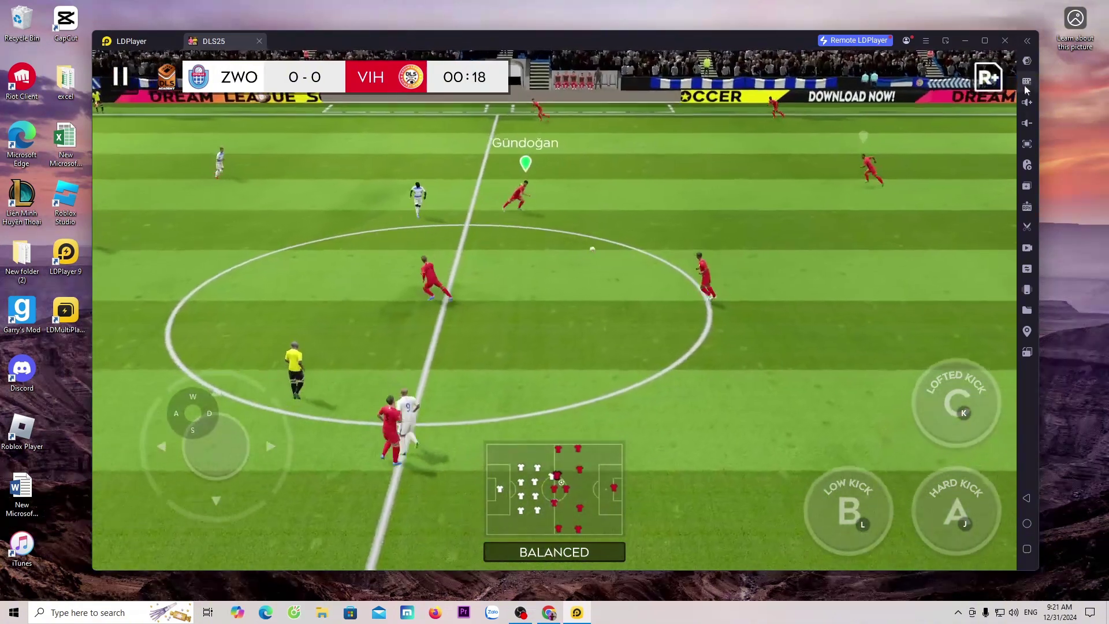
pyautogui.click(1028, 81)
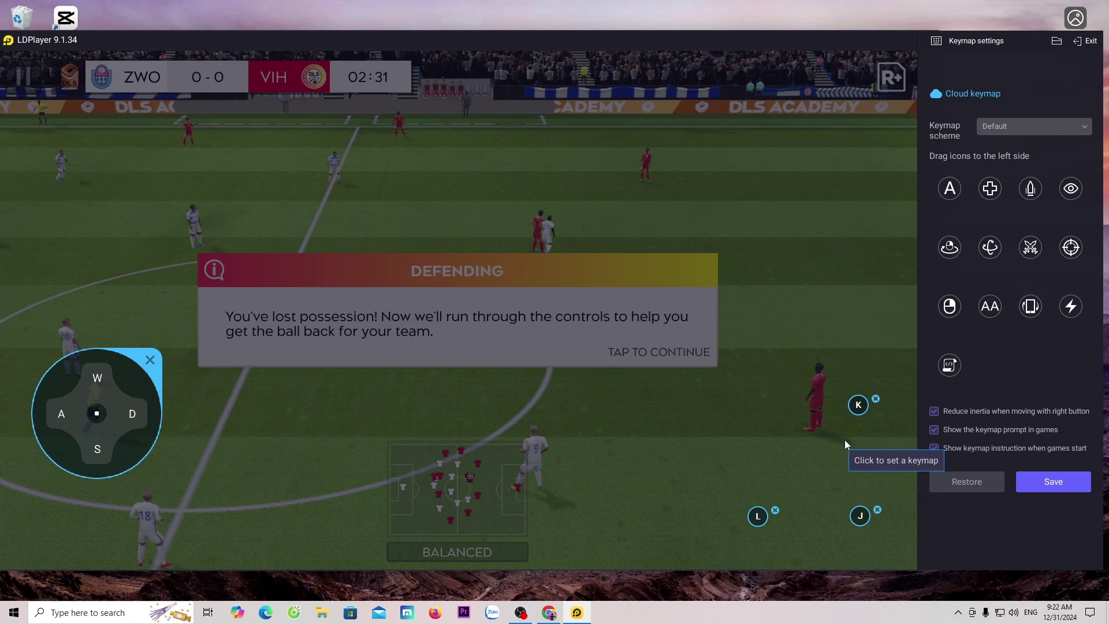
pyautogui.click(1061, 479)
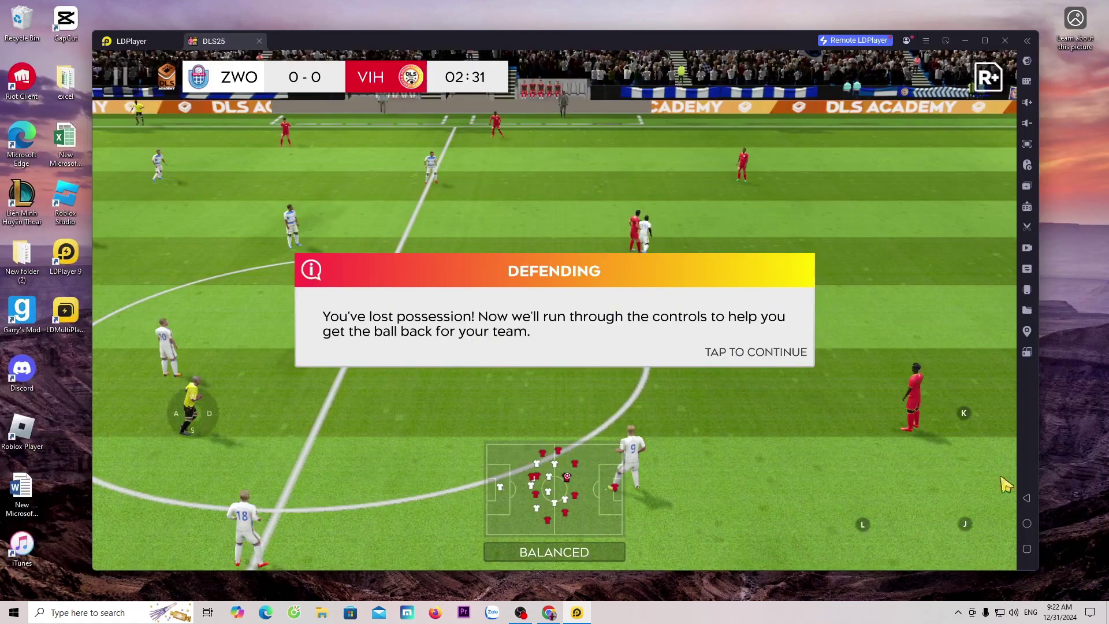